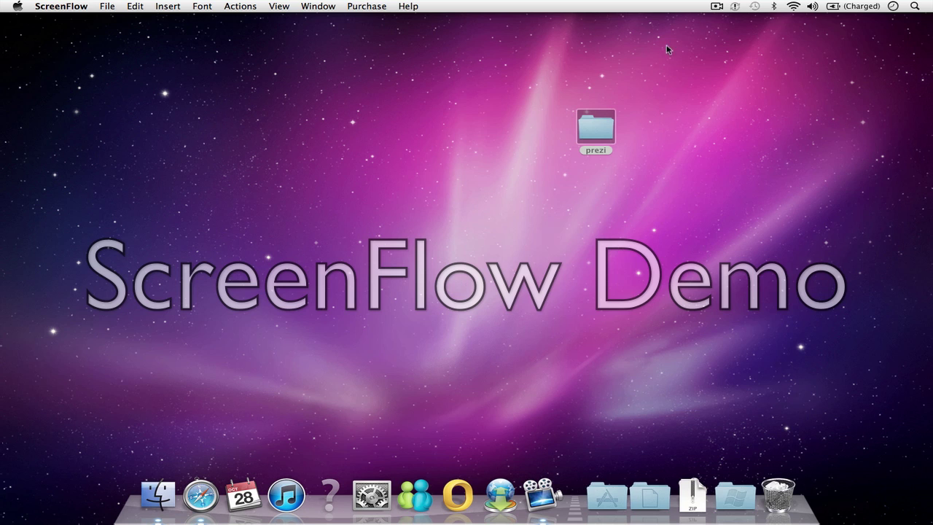
- Launch the prezi application from the extracted sync-test-video folder inside the desktop's prezi folder, allowing the downloaded program to open
double_click(604, 132)
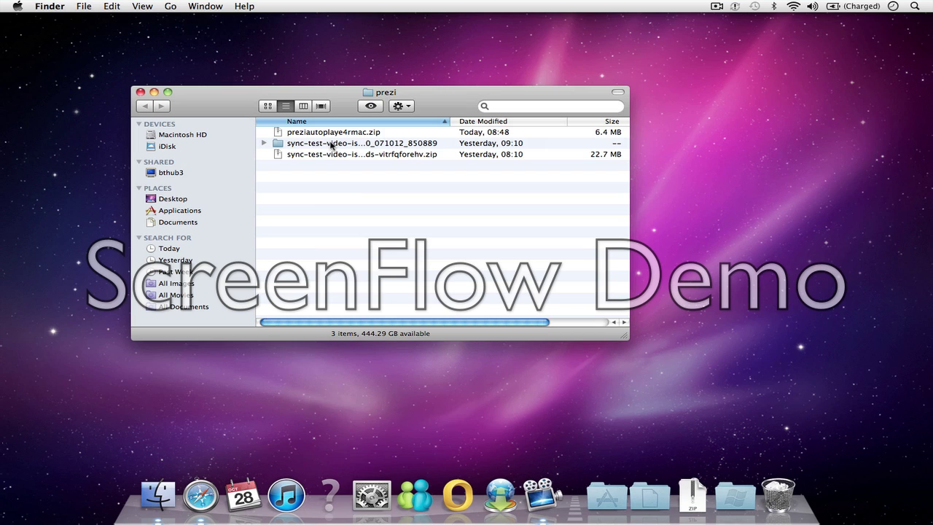
double_click(330, 143)
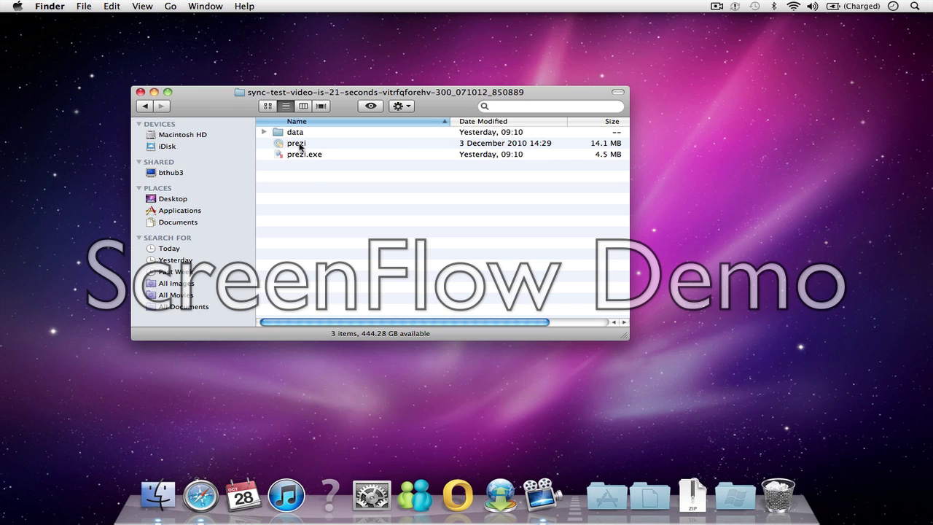
double_click(300, 146)
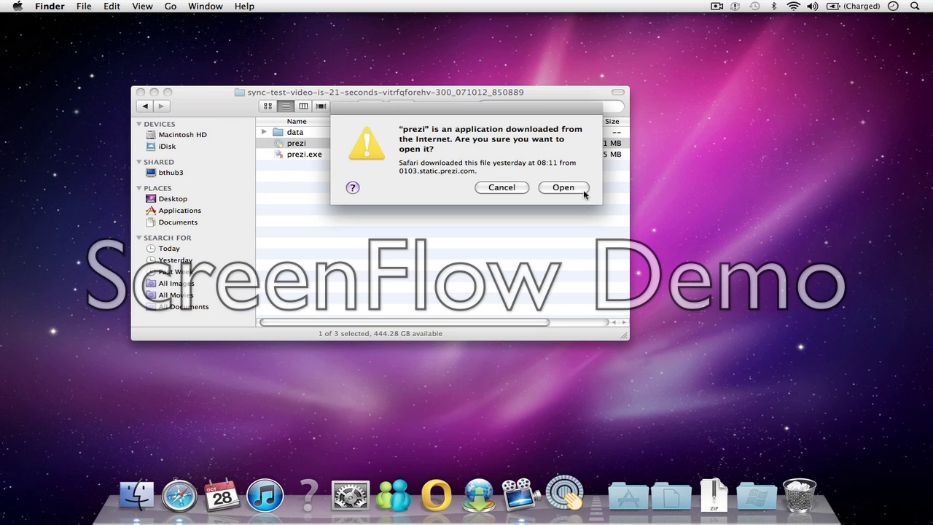
left_click(577, 190)
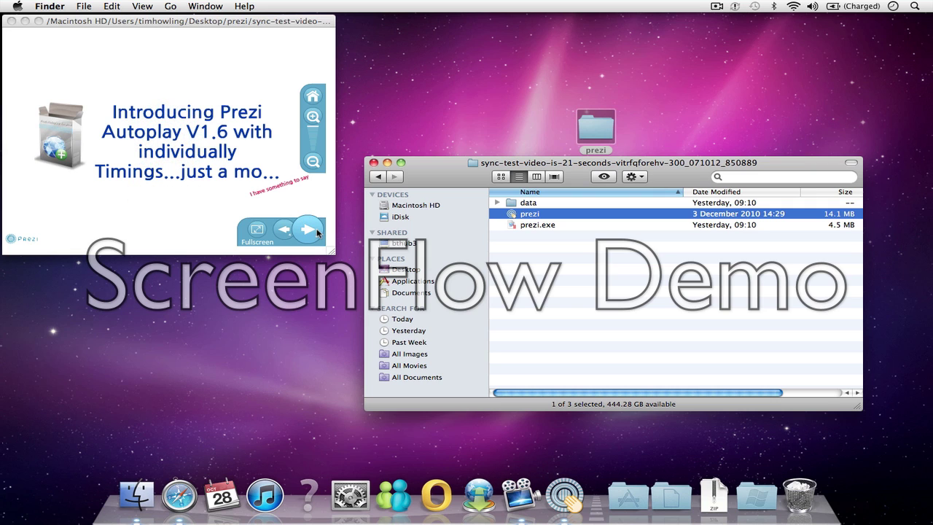
- Advance the presentation manually in the standard prezi player and close the player
left_click(316, 228)
mouse_move(316, 232)
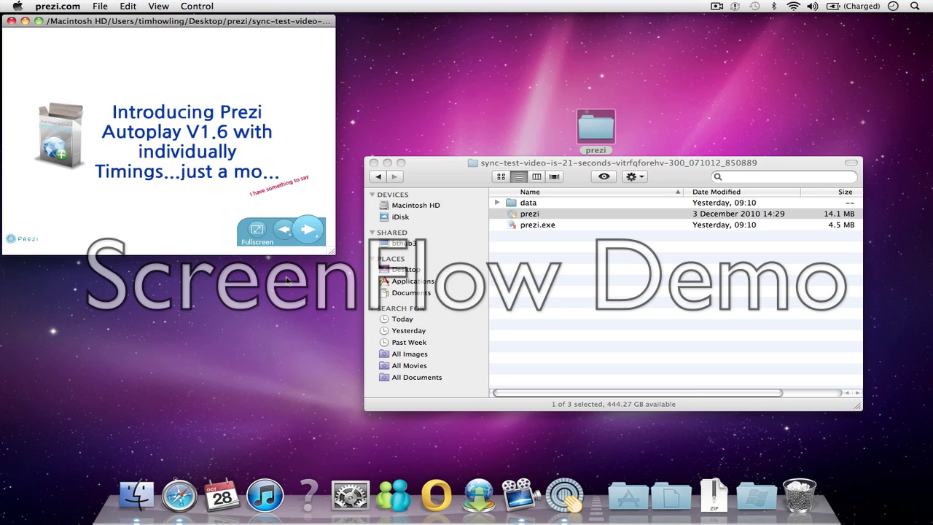
left_click(12, 22)
- Return to the prezi folder and extract preziautoplaye4rmac.zip with Archive Utility
left_click(377, 175)
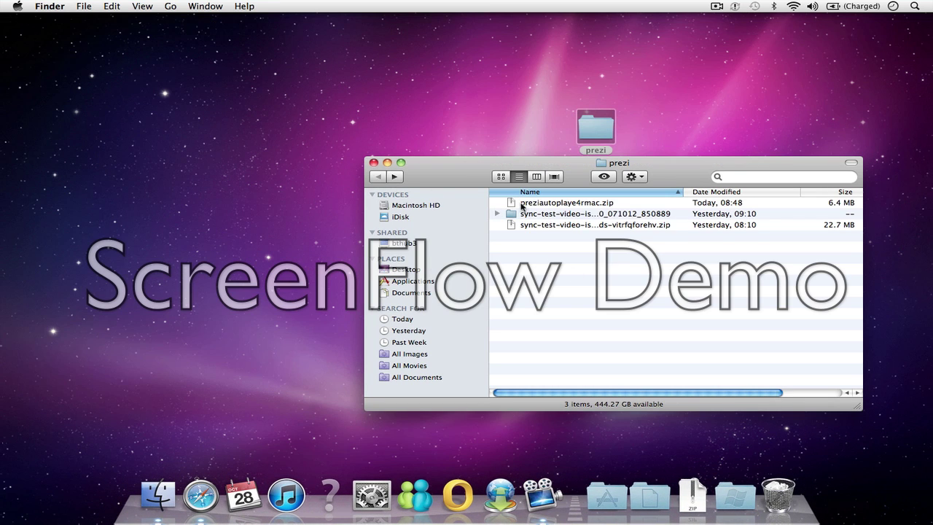
right_click(522, 206)
mouse_move(586, 220)
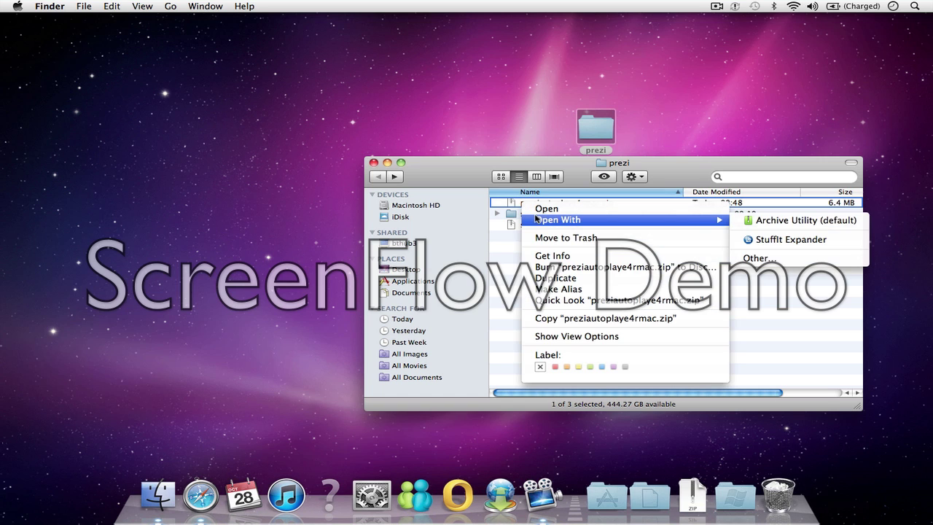
left_click(766, 222)
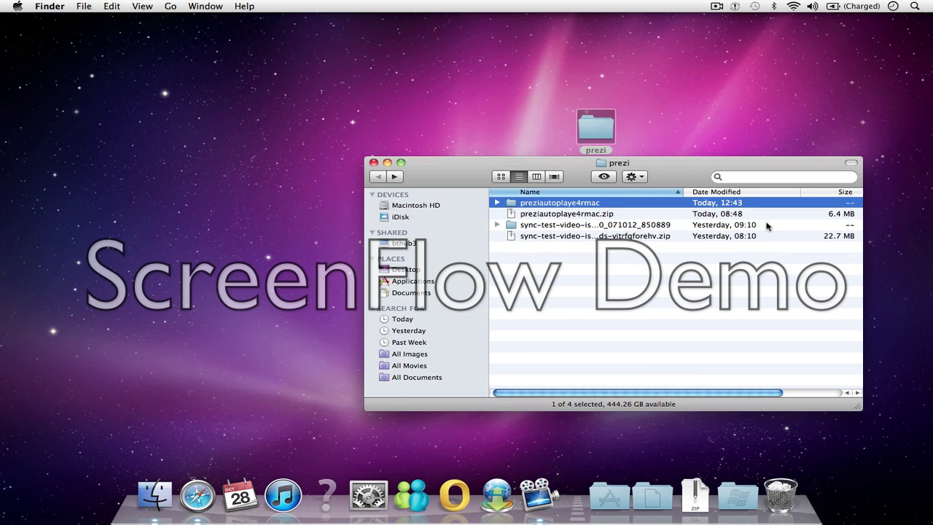
- Copy preziautoplayer, prezidynamicmac.pdf and slidedynamic.xml from the preziautoplaye4rmac folder into the extracted sync-test-video folder
double_click(598, 204)
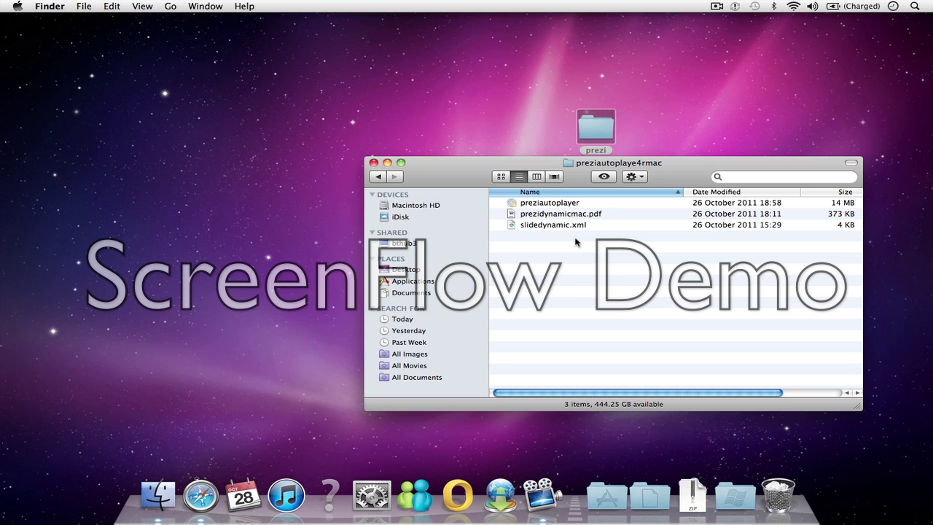
left_click_drag(567, 237, 535, 208)
right_click(534, 207)
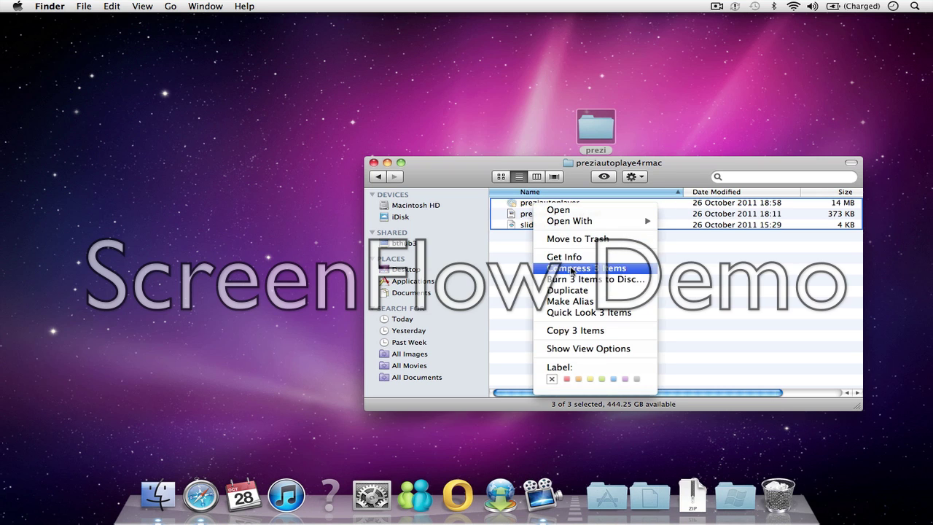
left_click(573, 331)
left_click(378, 177)
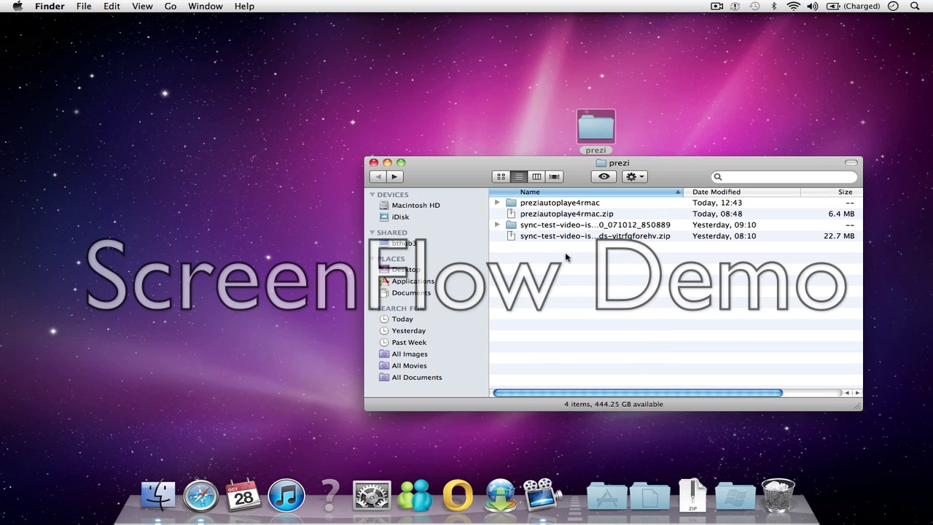
double_click(536, 229)
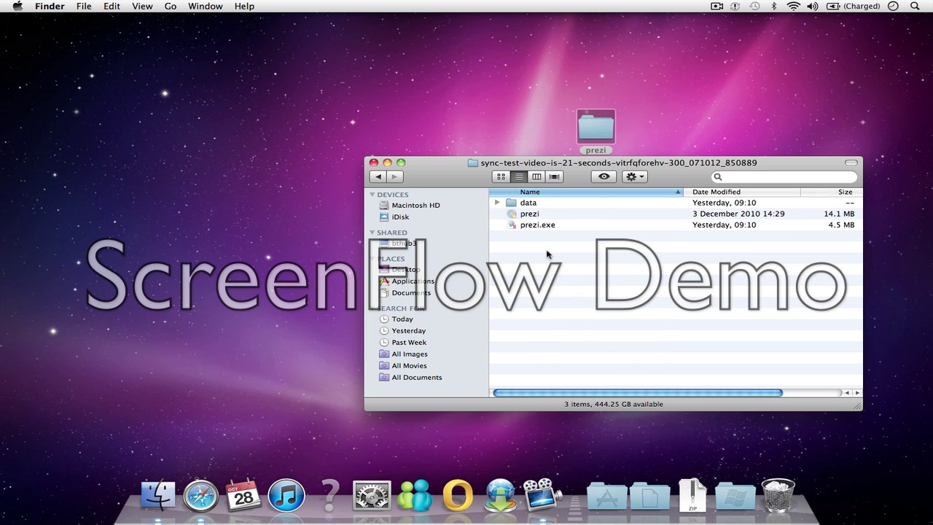
right_click(547, 252)
left_click(585, 292)
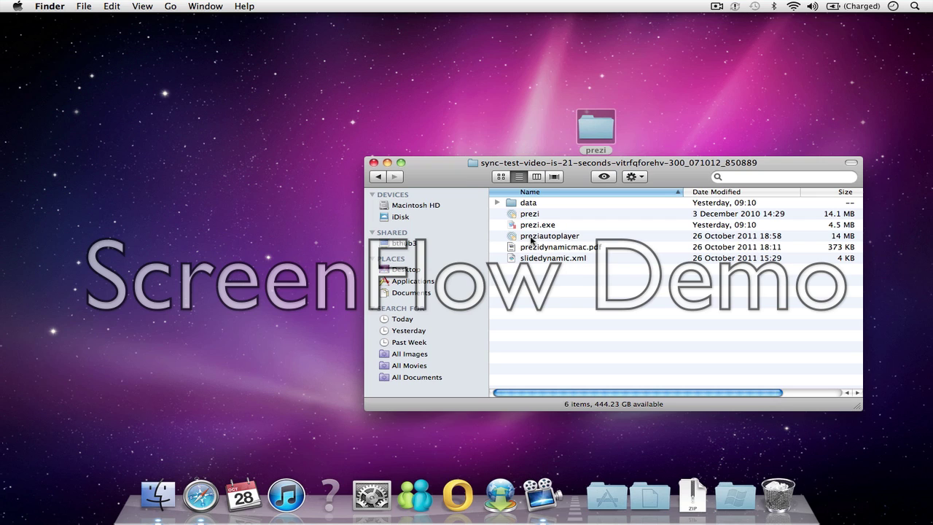
- Run preziautoplayer to watch the presentation play automatically, and close it
double_click(539, 236)
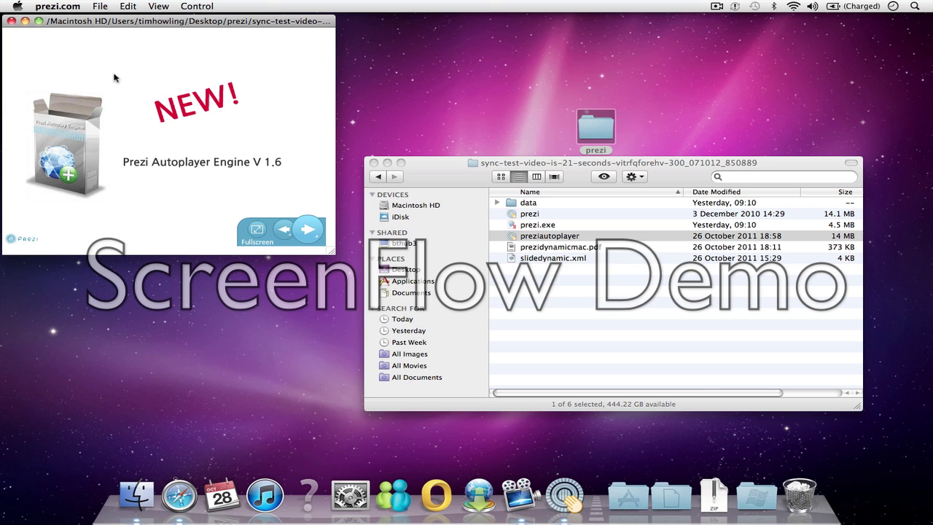
left_click(11, 21)
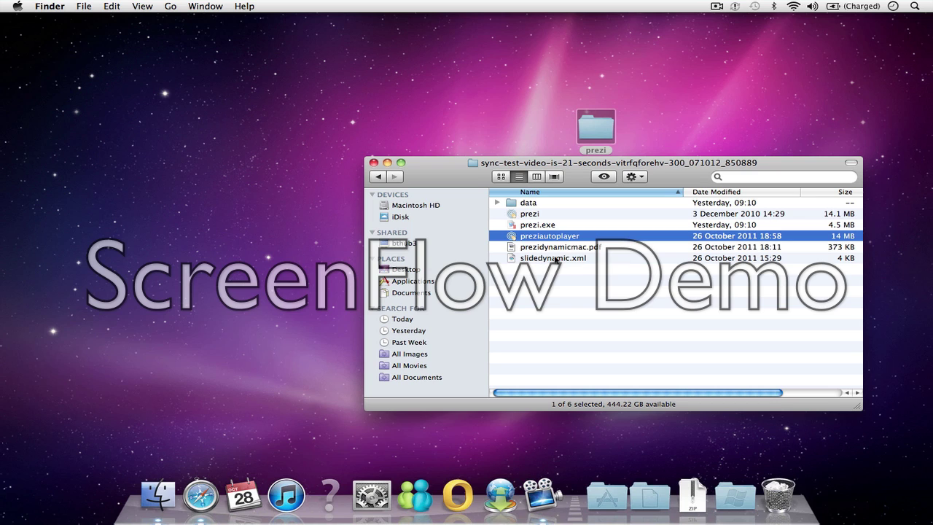
- Switch to Safari and open the slidedynamic.com Prezi Autoplayer timing configurator page
left_click(745, 502)
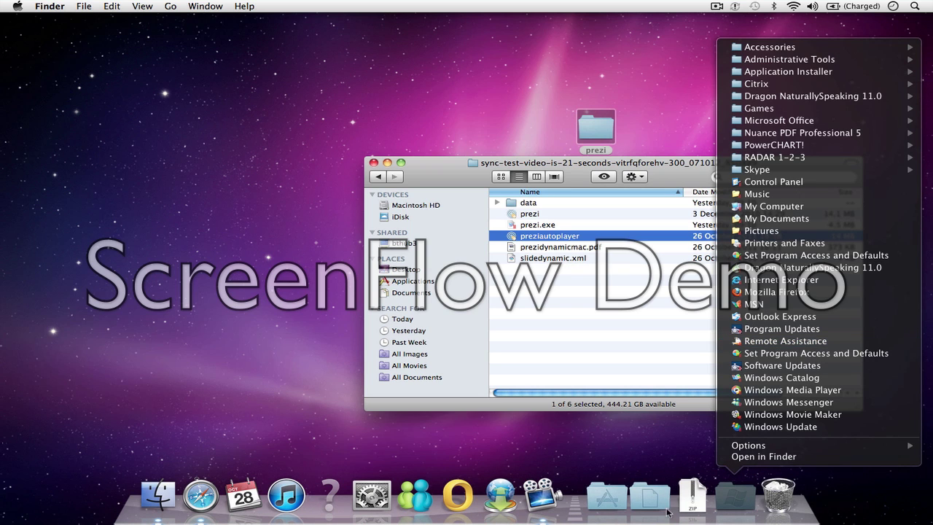
left_click(201, 495)
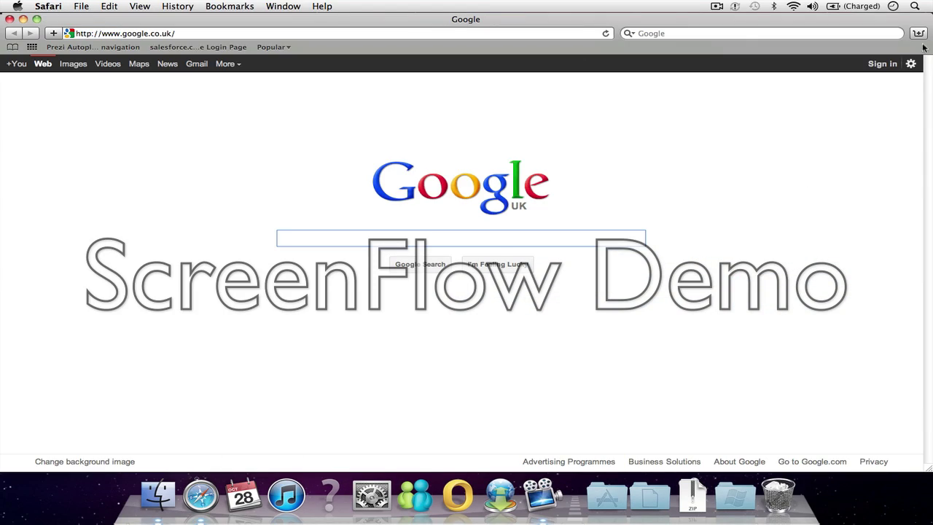
left_click(918, 34)
left_click(805, 338)
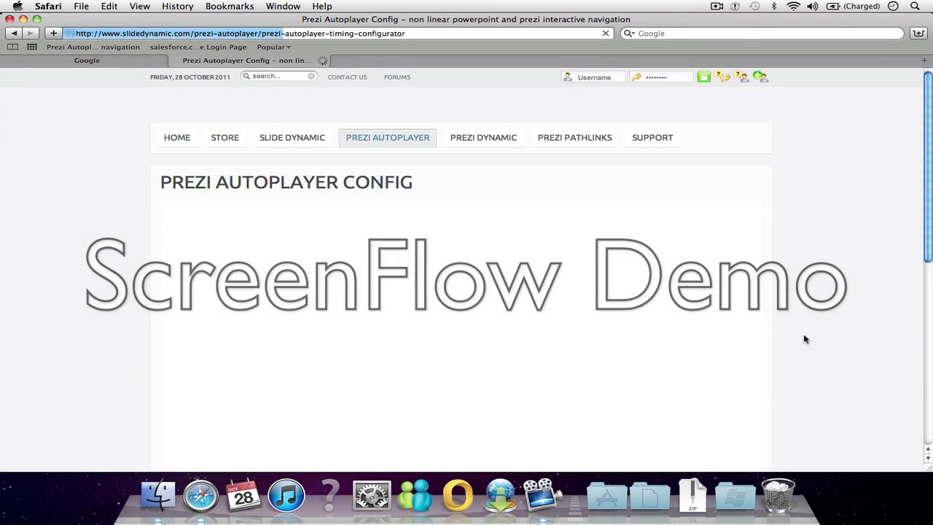
mouse_move(392, 148)
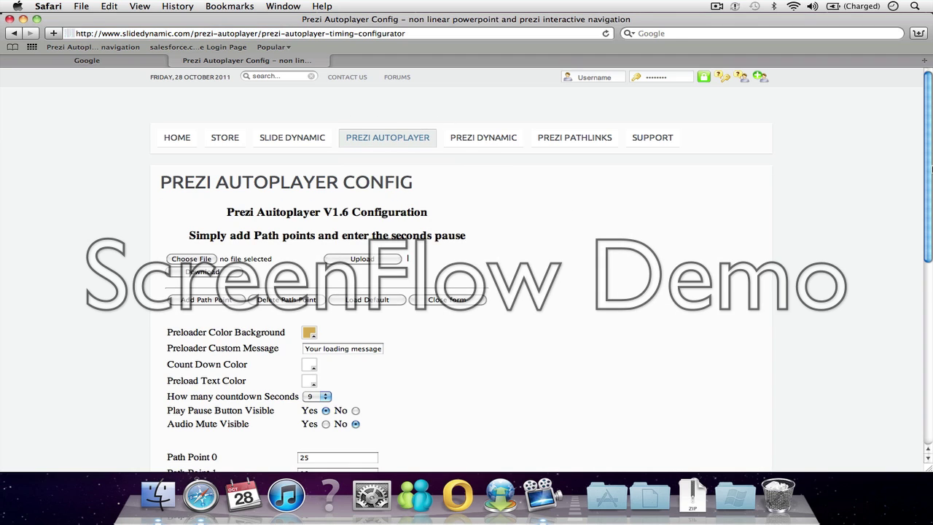
- Choose slidedynamic.xml from the extracted sync-test-video folder as the configuration file
left_click_drag(929, 169, 929, 198)
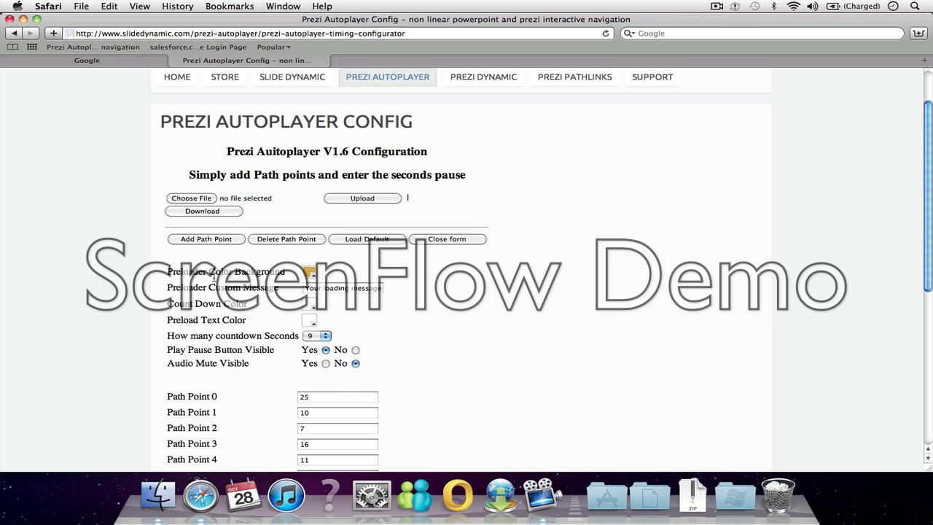
left_click(205, 204)
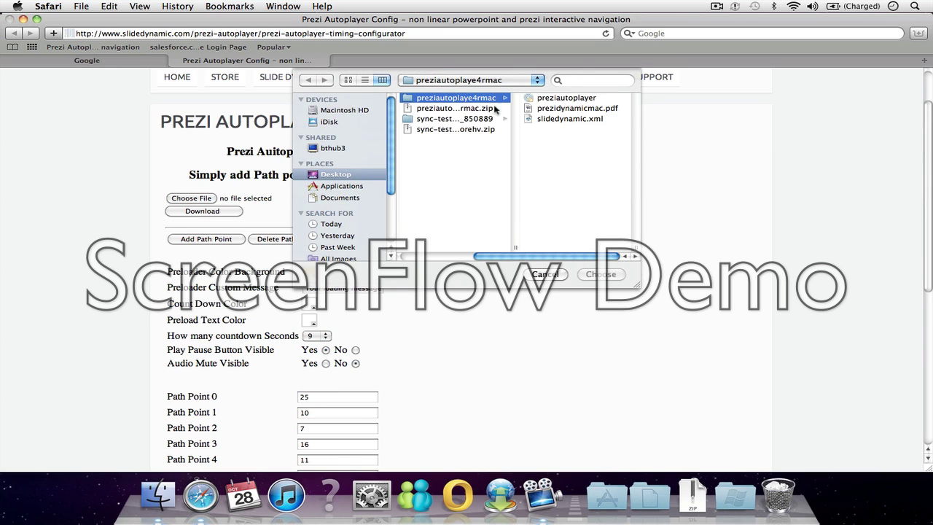
left_click(452, 120)
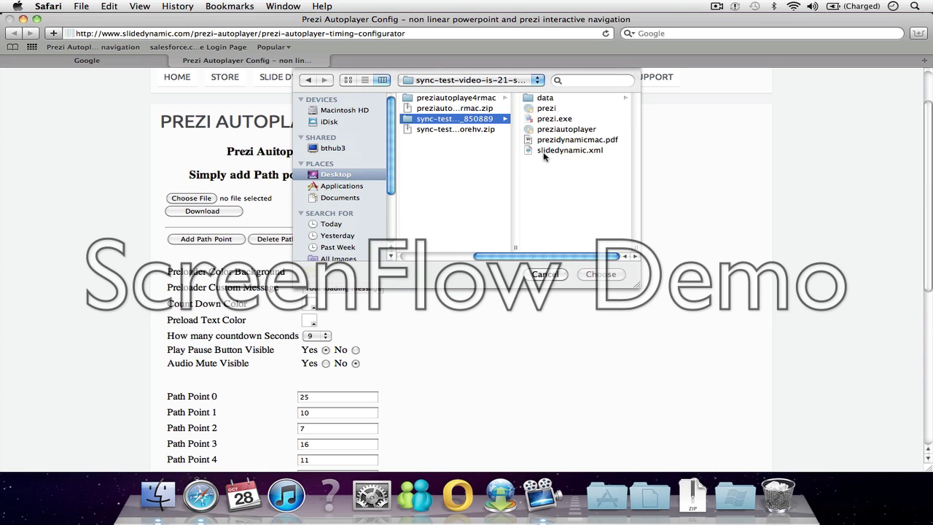
left_click(545, 151)
left_click(601, 274)
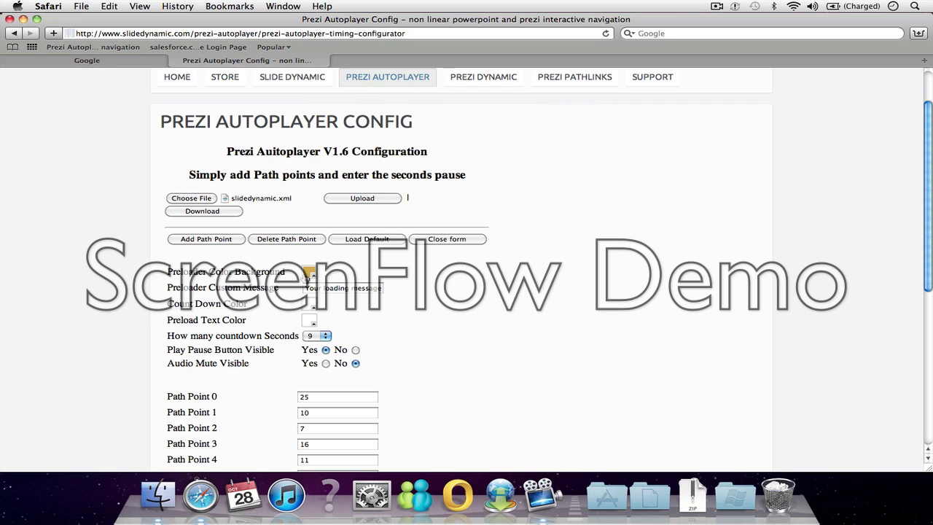
- Set the preloader background color to red (ff0000) and the preloader custom message to "Mac demo"
left_click(315, 276)
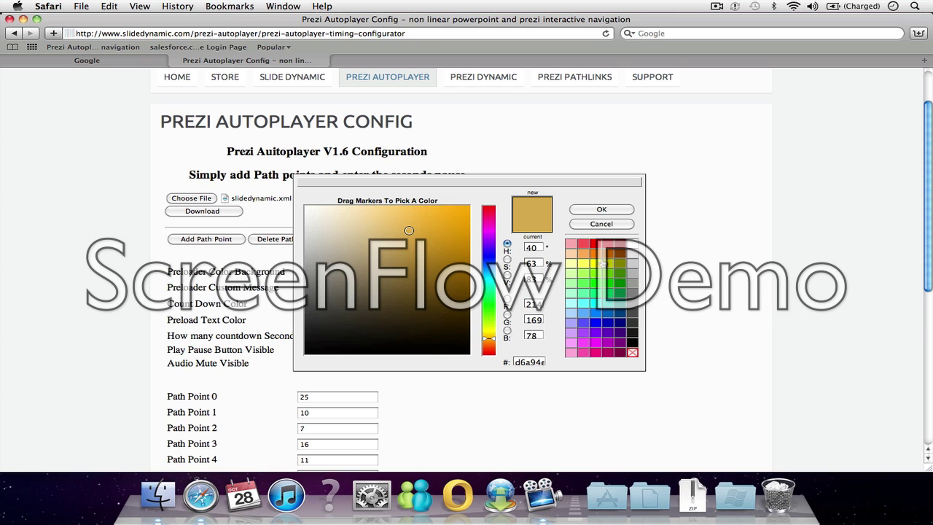
left_click(597, 244)
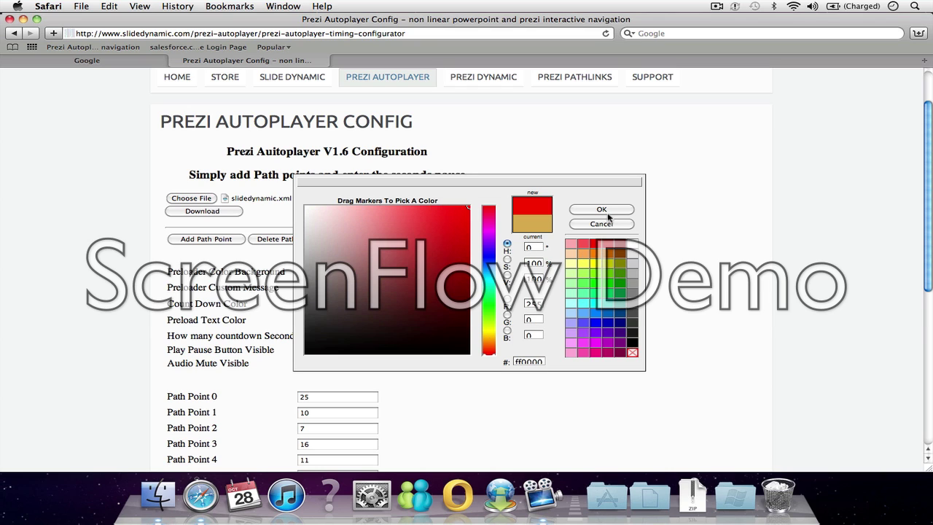
left_click(604, 210)
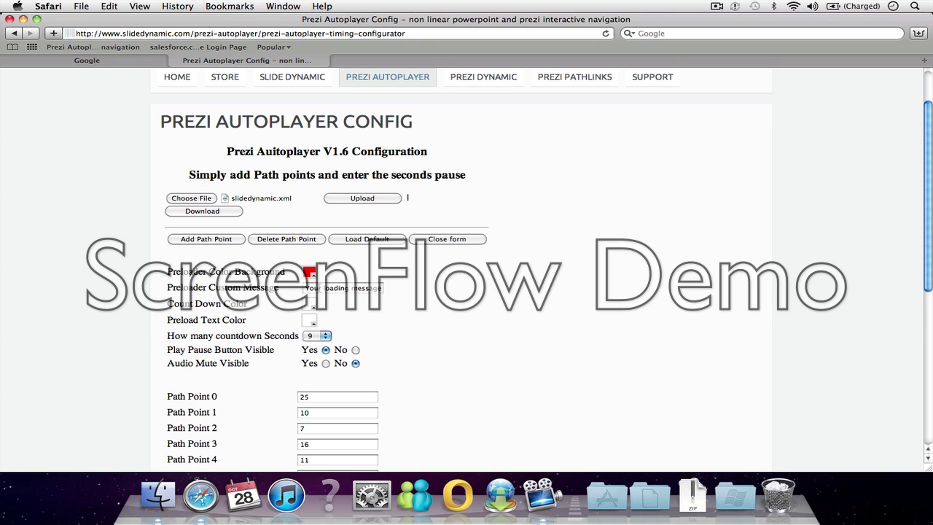
left_click_drag(305, 288, 390, 287)
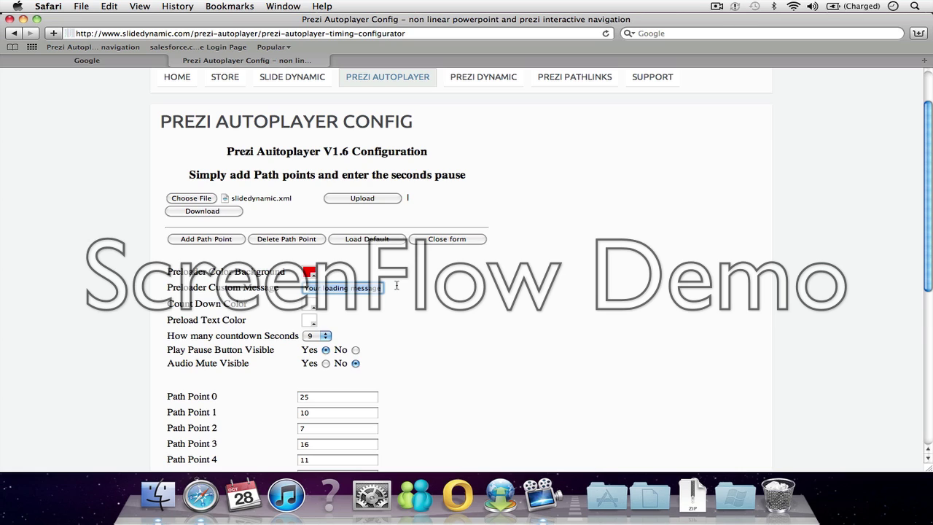
key("BackSpace")
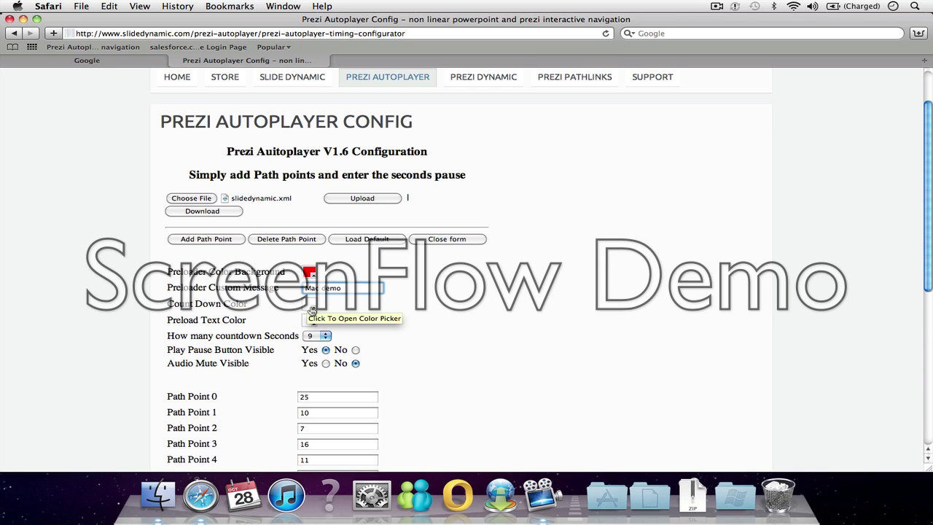
- Set the preload text color to black (000000) and the number of countdown seconds to 5
left_click(310, 306)
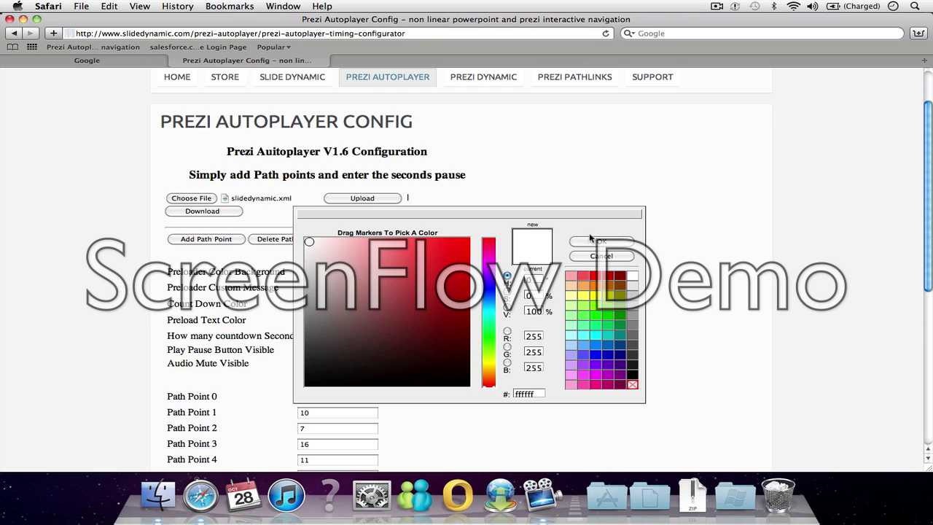
left_click(620, 255)
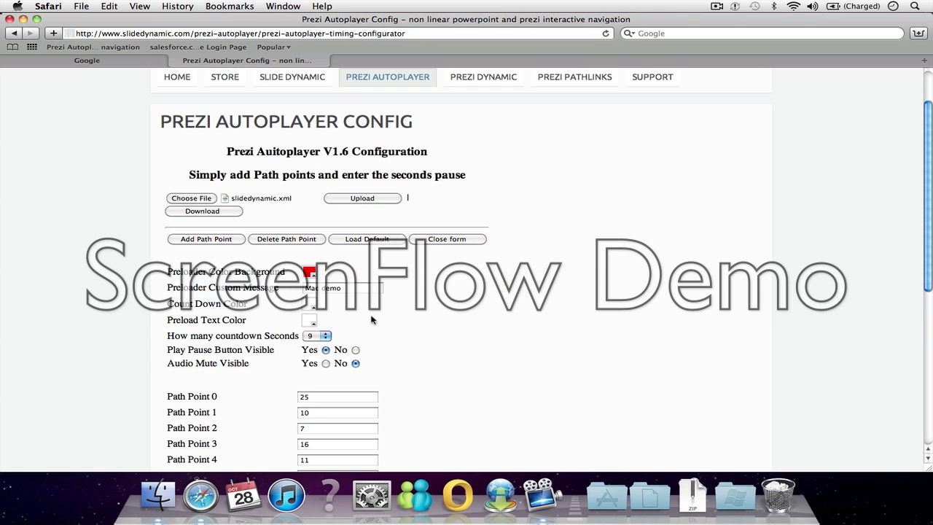
left_click(313, 322)
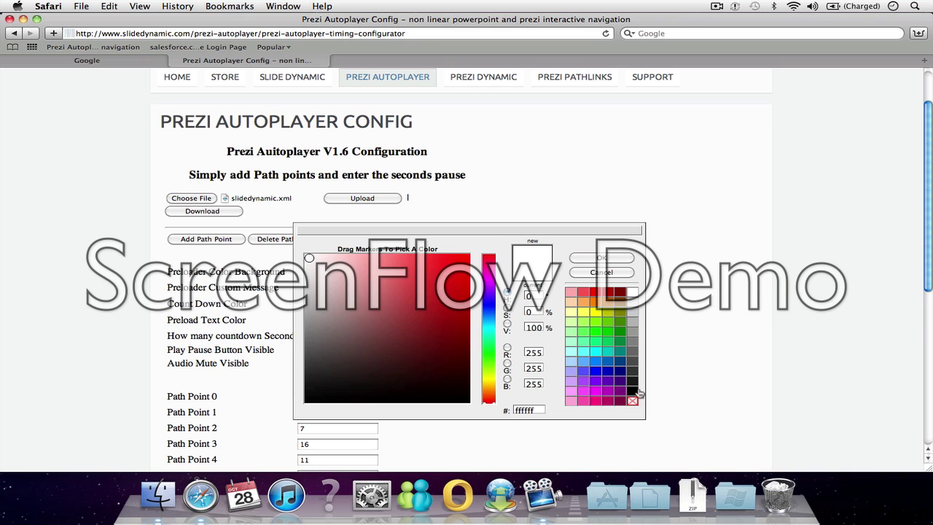
left_click(633, 390)
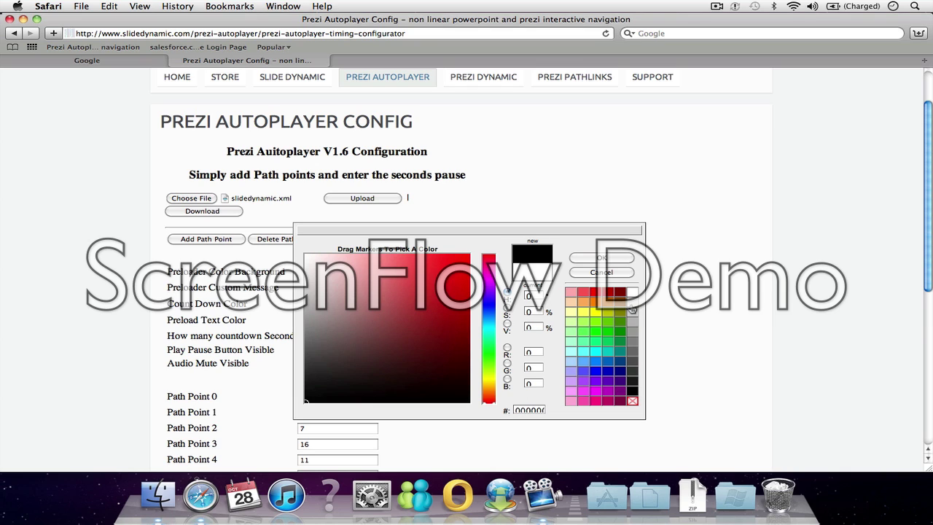
left_click(602, 258)
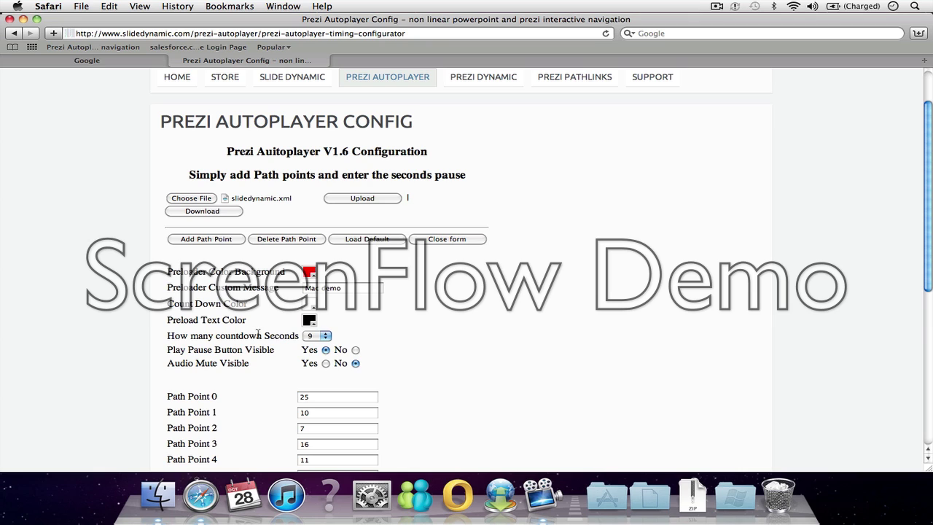
left_click(325, 338)
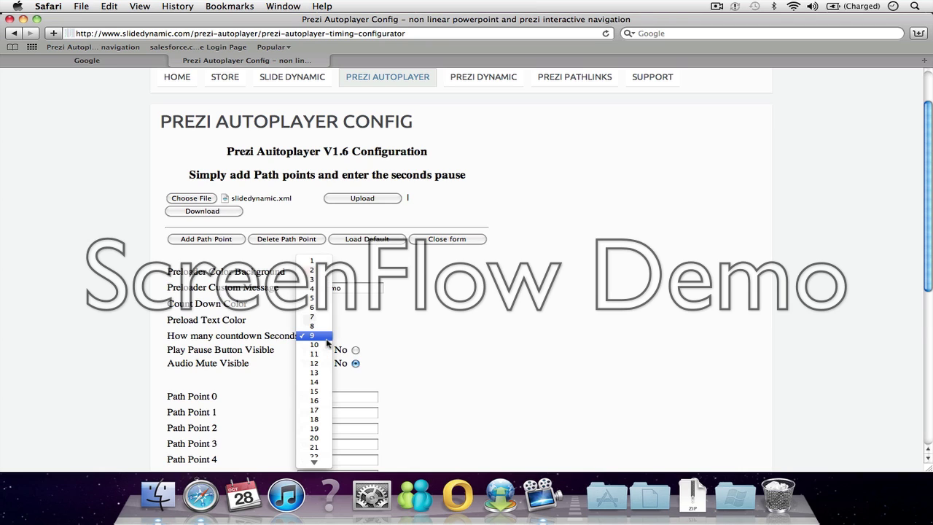
left_click(325, 298)
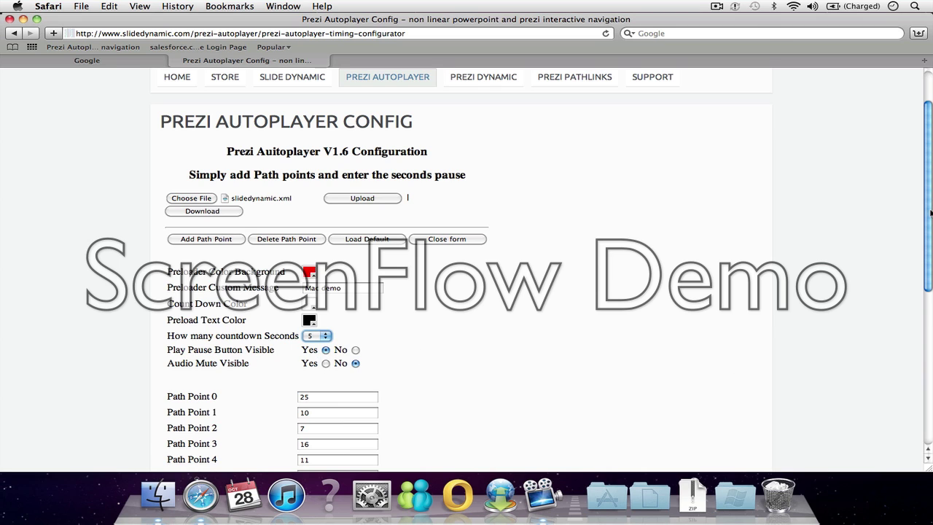
- Set the pause seconds to 8 for Path Point 0, 4 for Path Point 1 and 3 for Path Point 3
scroll(321, 355, "down", 5)
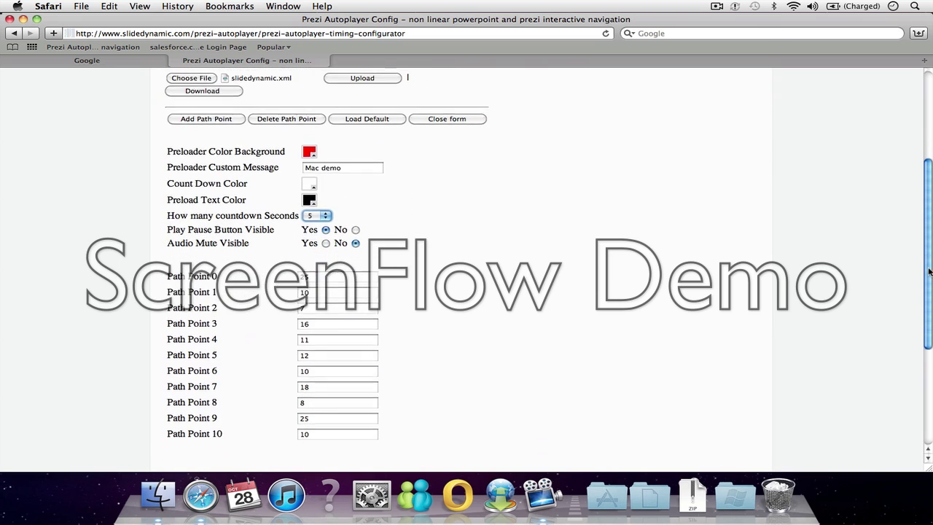
left_click(321, 271)
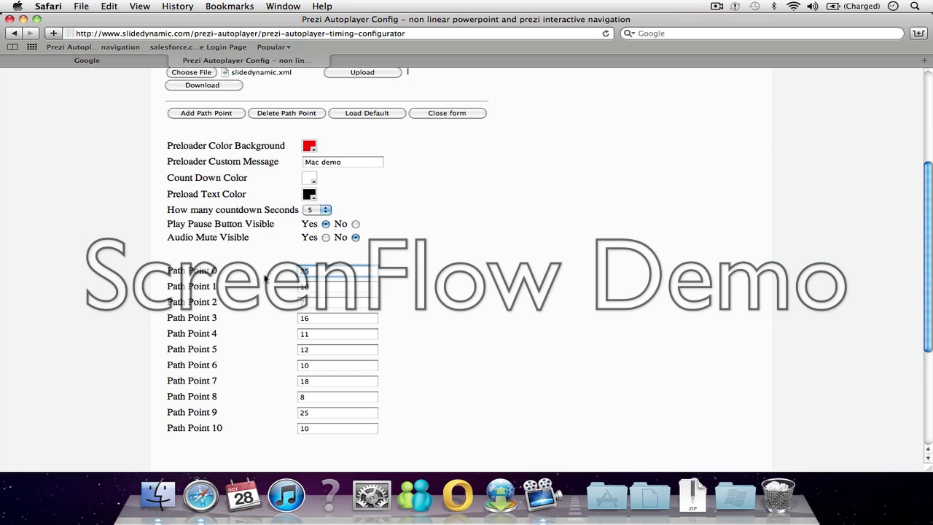
type("8")
key("Tab")
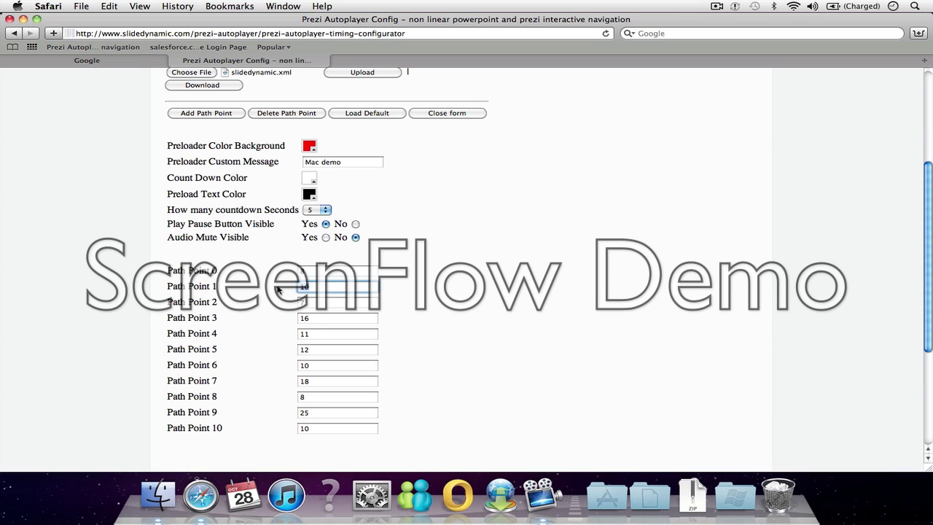
type("4")
double_click(332, 318)
type("4")
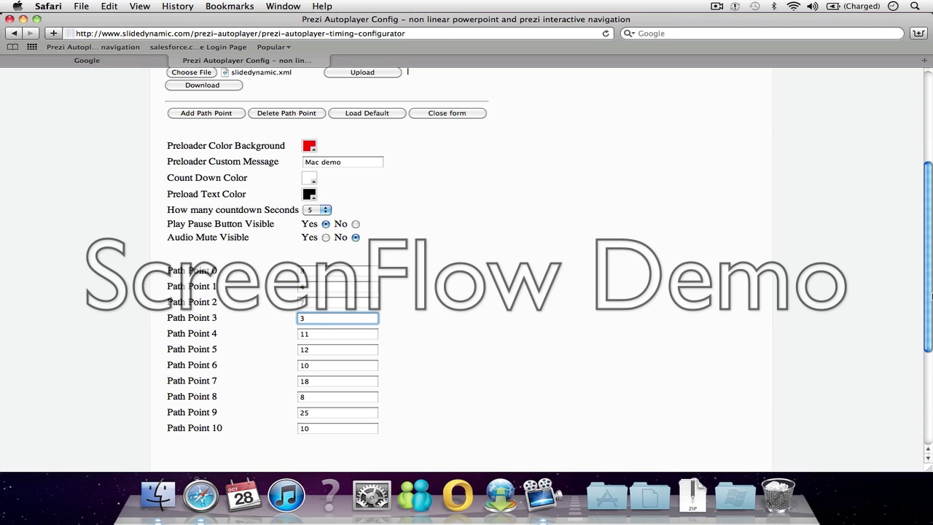
- Download the edited slidedynamic.xml configuration and reveal the file in the Downloads folder in Finder
scroll(549, 268, "up", 5)
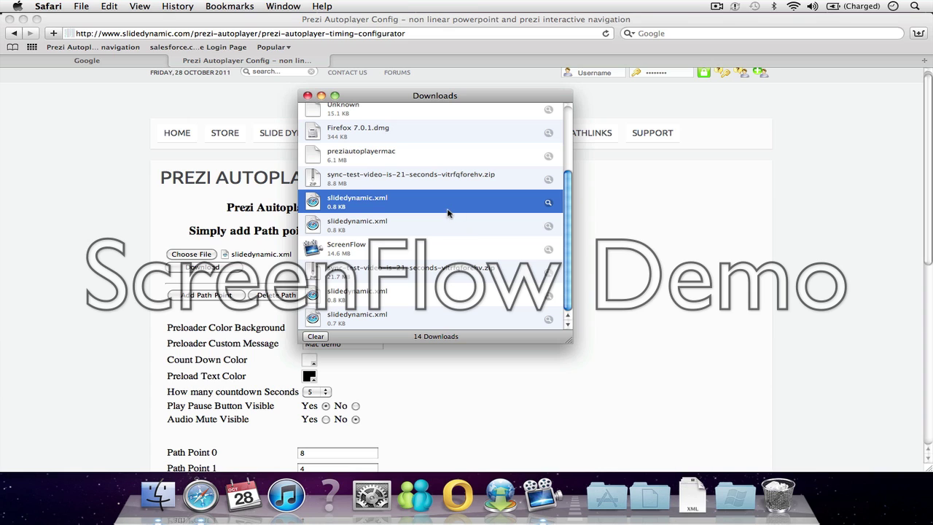
right_click(449, 213)
left_click(493, 226)
right_click(604, 231)
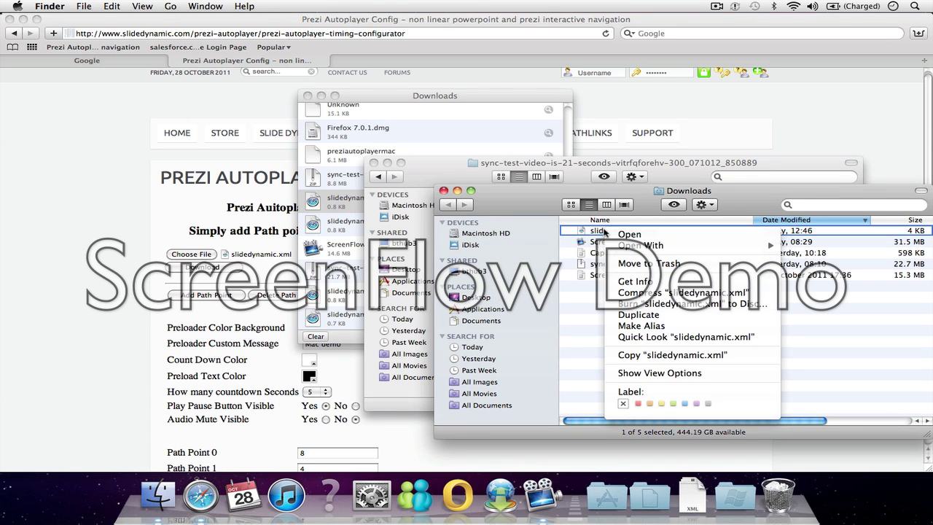
- Close the Safari configurator window, discarding the text entered in the form
left_click(10, 19)
left_click(562, 155)
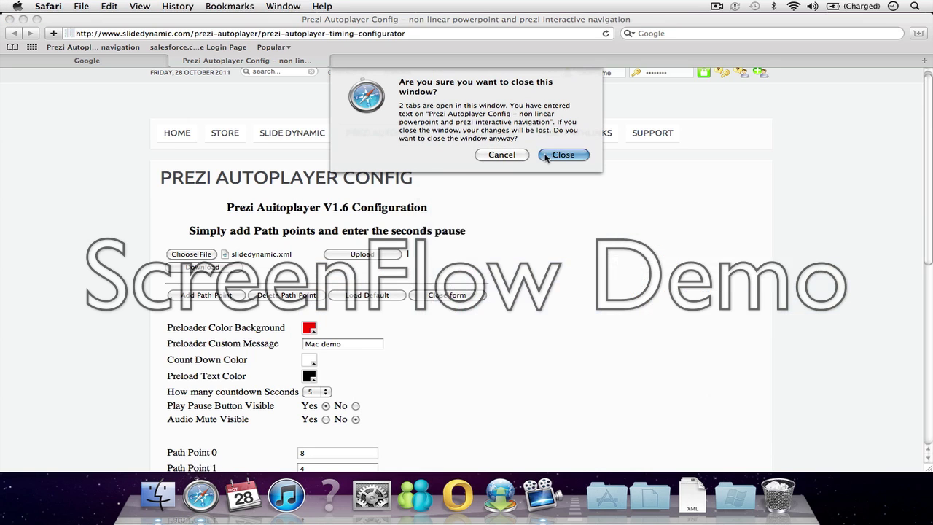
left_click(562, 154)
- Arrange the Finder windows side by side and move the downloaded slidedynamic.xml into the sync-test-video folder, replacing the existing file
left_click_drag(466, 121, 270, 222)
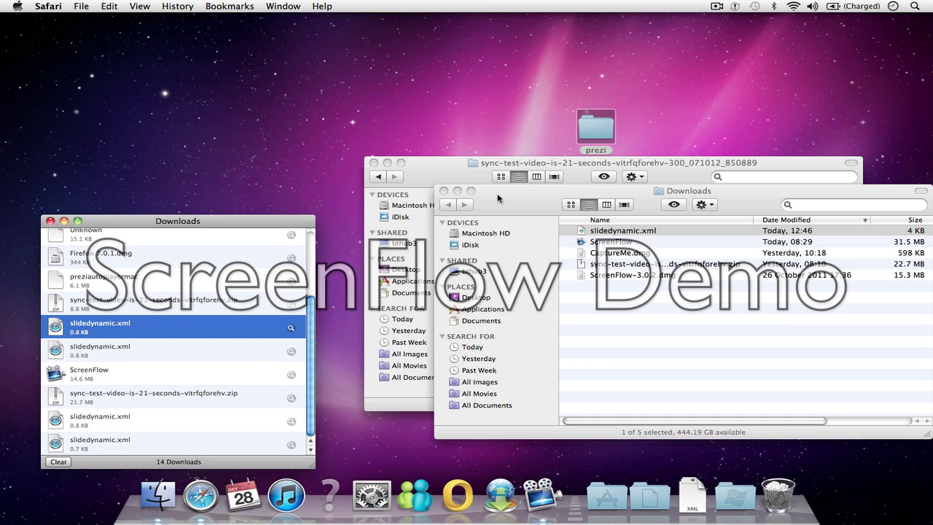
left_click_drag(525, 197, 552, 317)
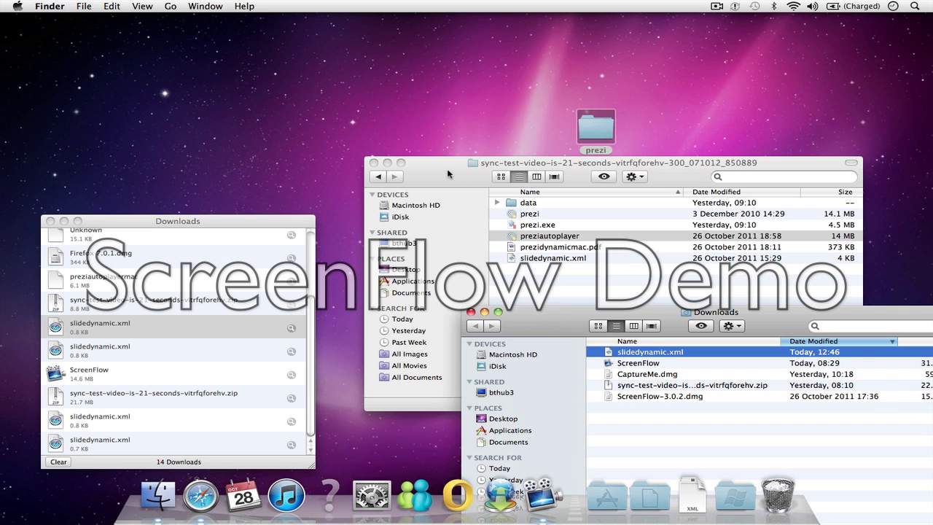
left_click_drag(447, 169, 112, 67)
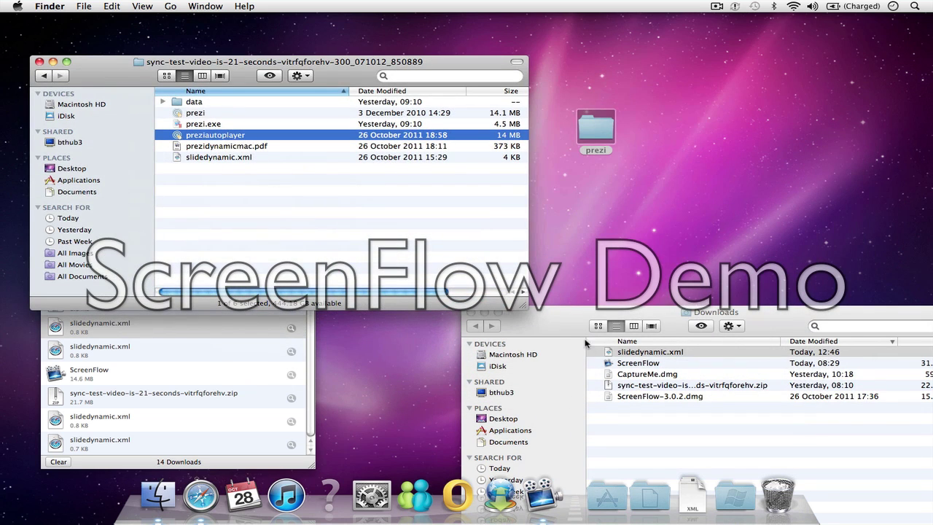
left_click_drag(575, 321, 612, 257)
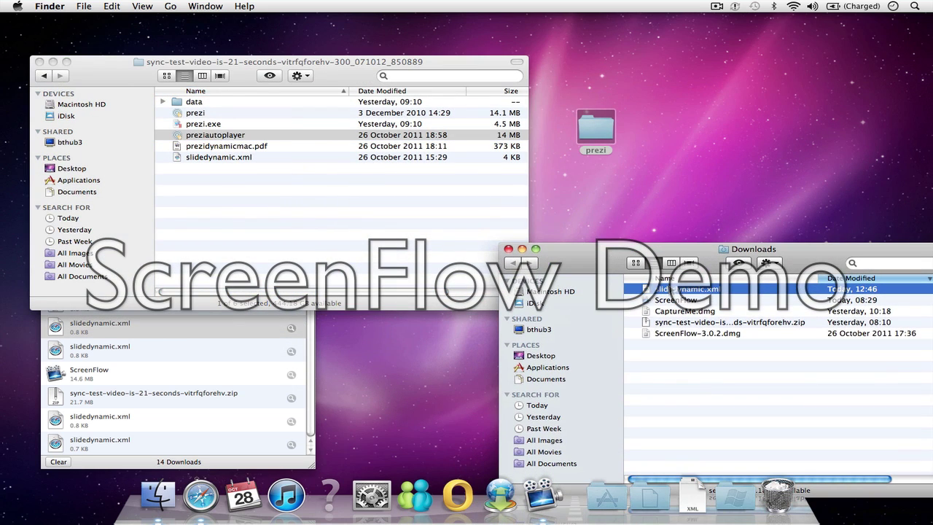
left_click_drag(685, 289, 291, 181)
left_click(823, 211)
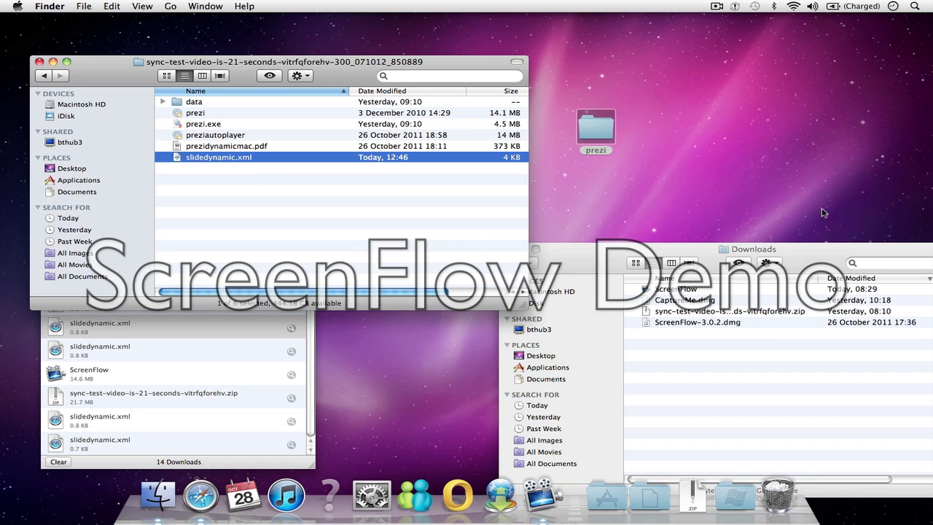
- Close the Finder Downloads window and the Safari downloads list, keeping the sync-test-video folder open near the middle of the desktop
left_click_drag(631, 253, 679, 249)
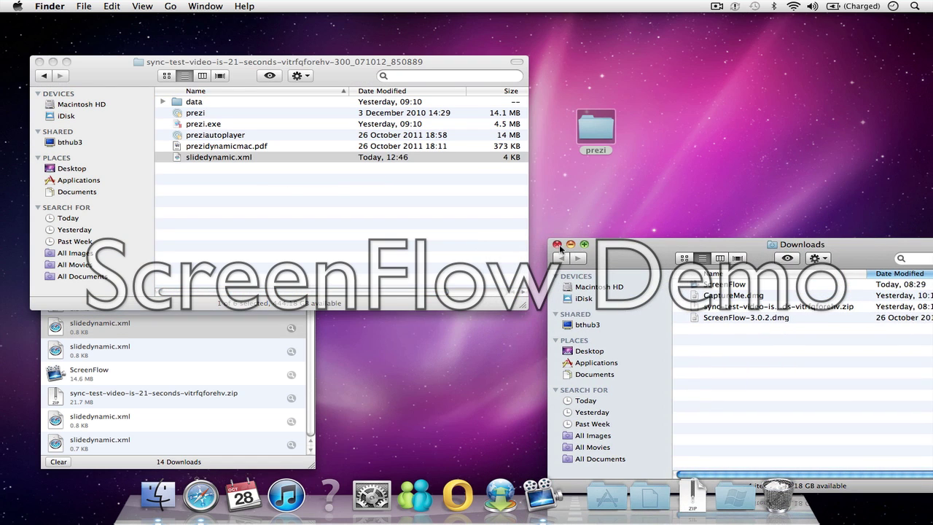
left_click(558, 245)
left_click_drag(107, 72, 276, 113)
left_click(50, 221)
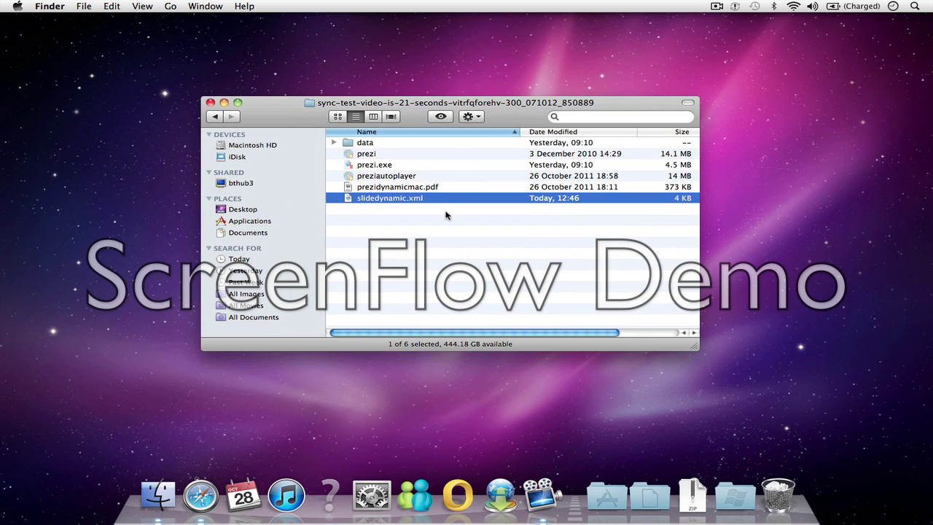
- Test preziautoplayer from the sync-test-video folder by pausing and resuming its playback, and close the player
double_click(402, 179)
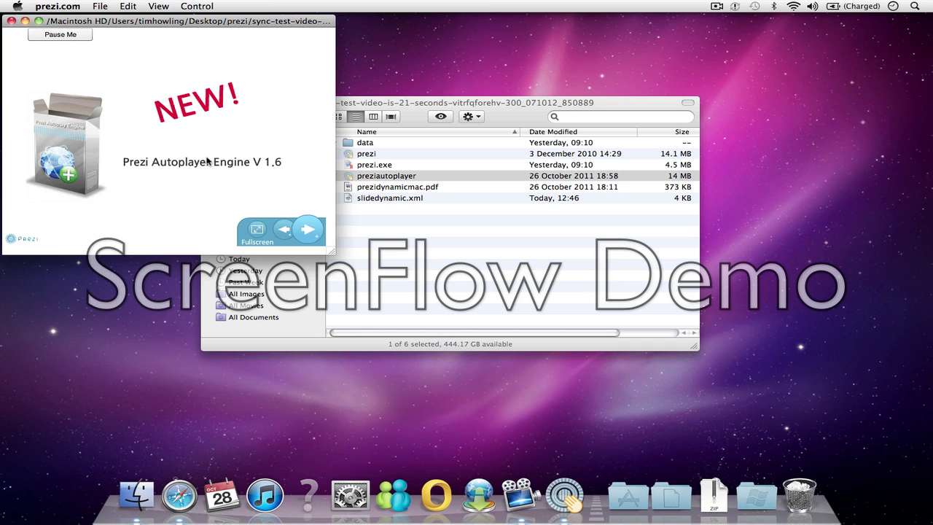
left_click(60, 35)
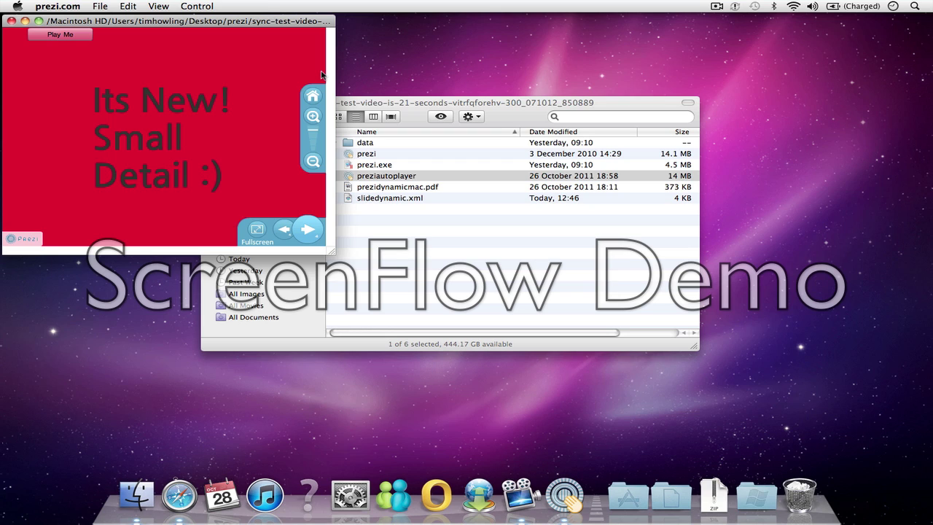
left_click(84, 36)
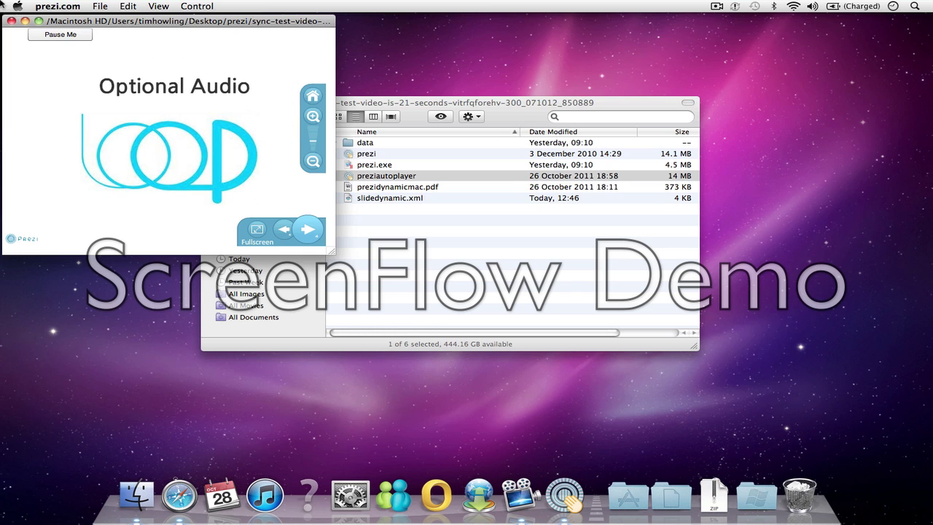
left_click(11, 21)
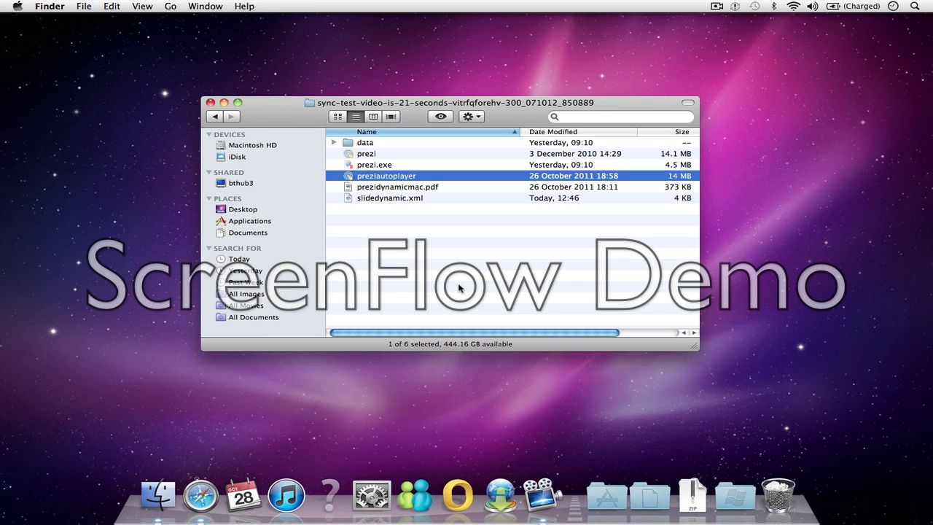